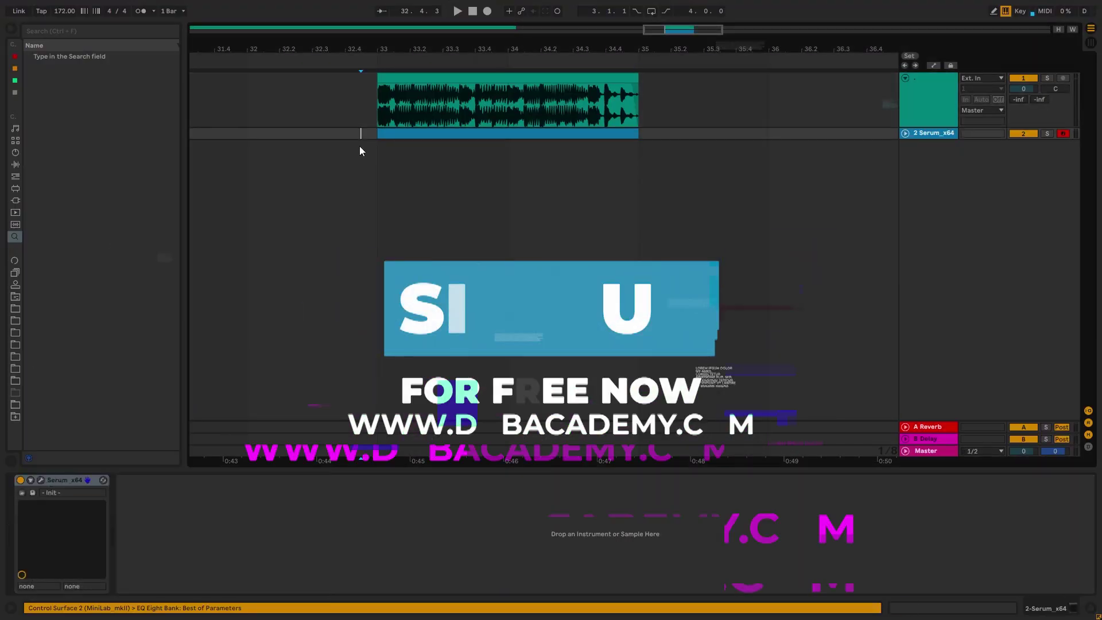
Solo the reference audio track and play it back, glancing at the Serum track's device
click(370, 117)
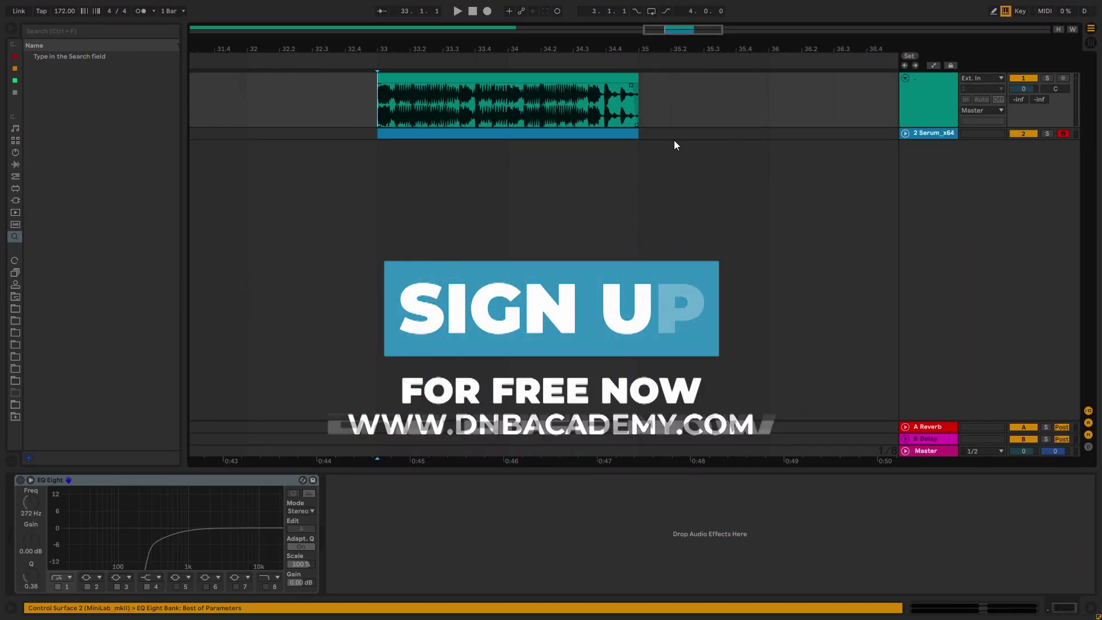
click(925, 119)
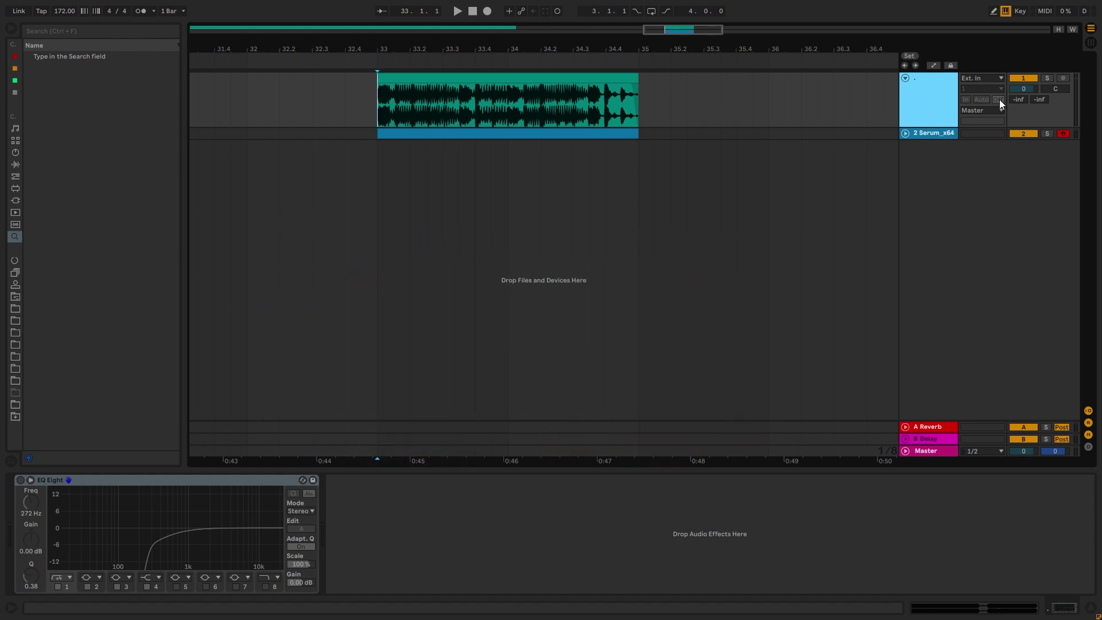
click(1049, 79)
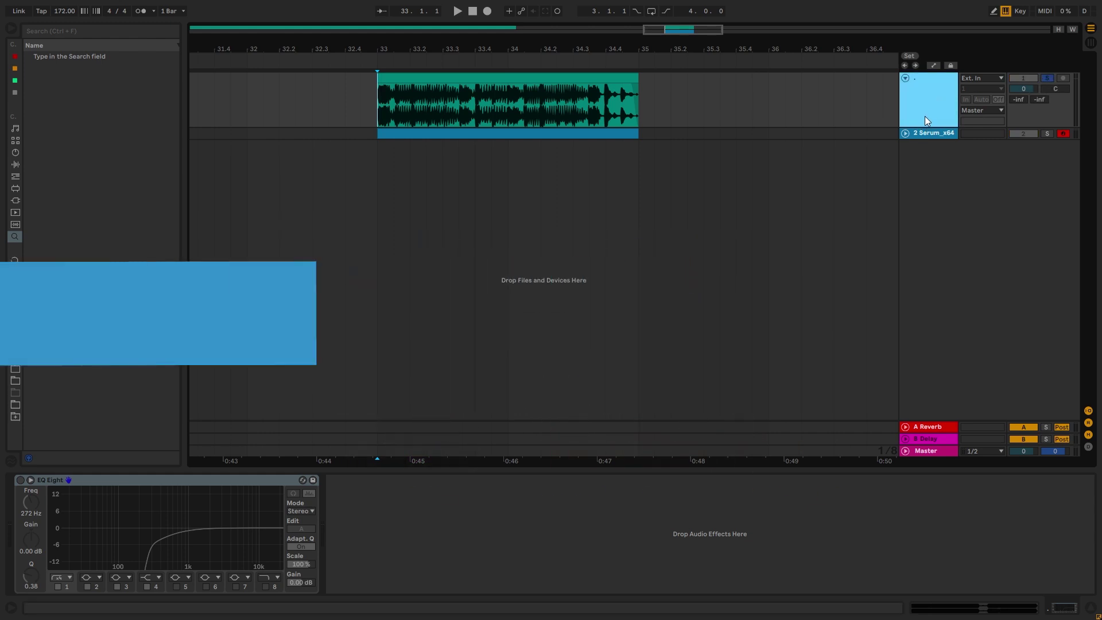
key(space)
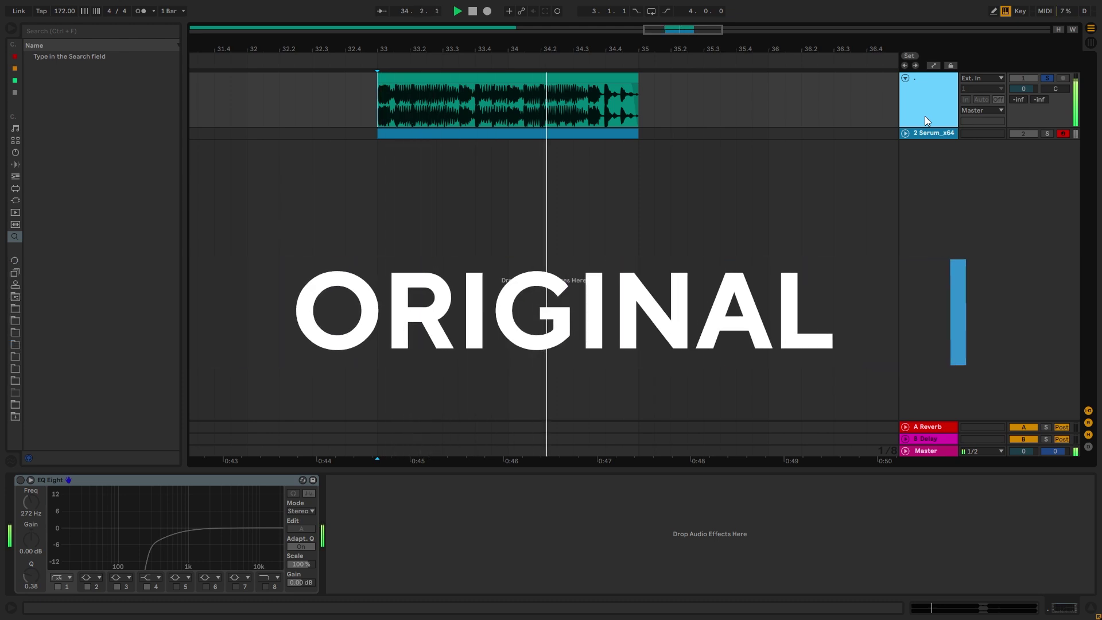
click(930, 133)
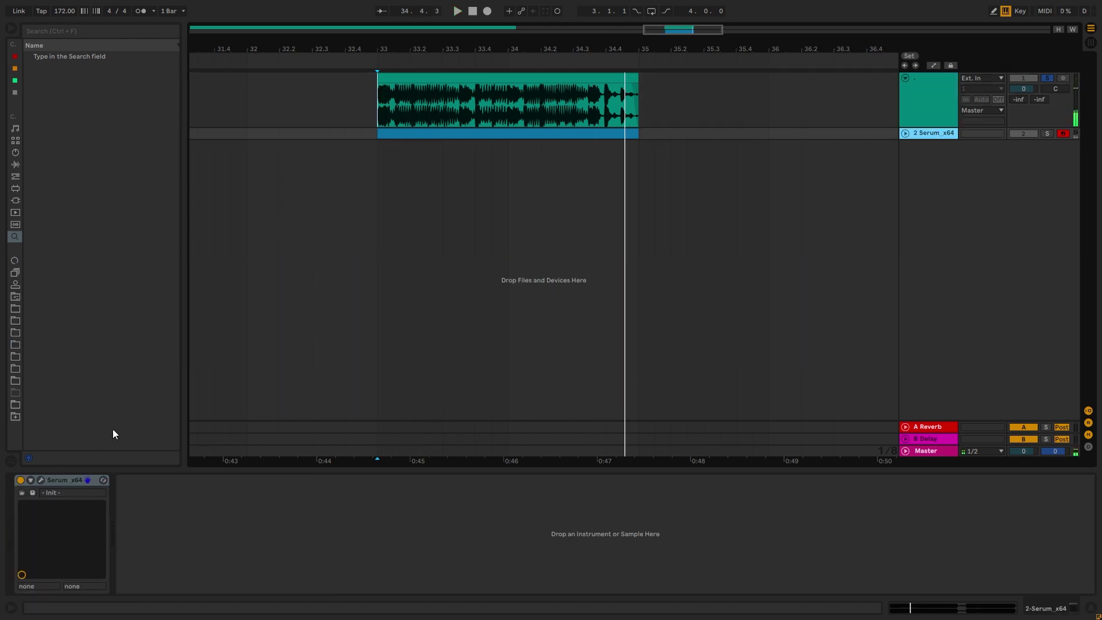
click(941, 106)
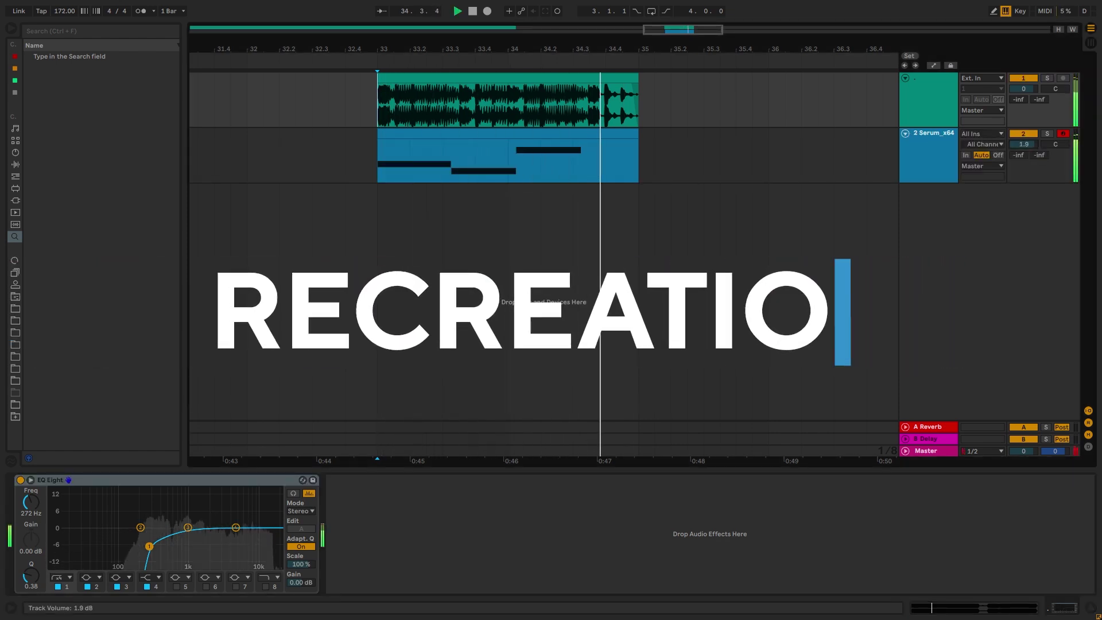
Select the reference audio track in the arrangement
click(913, 109)
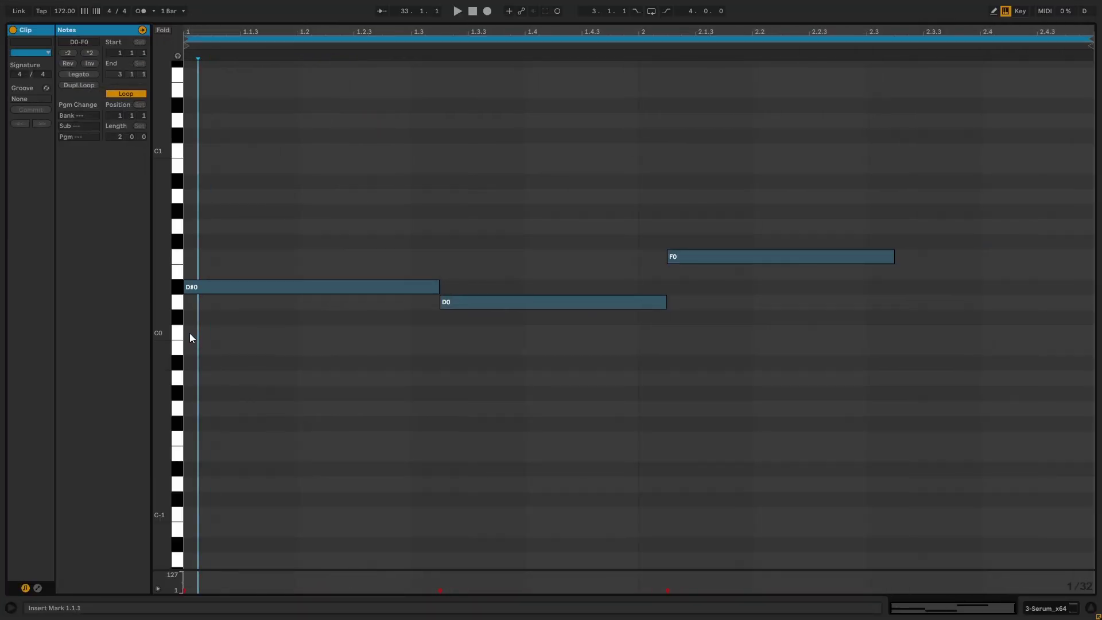
Start playback of the three bass notes
key(space)
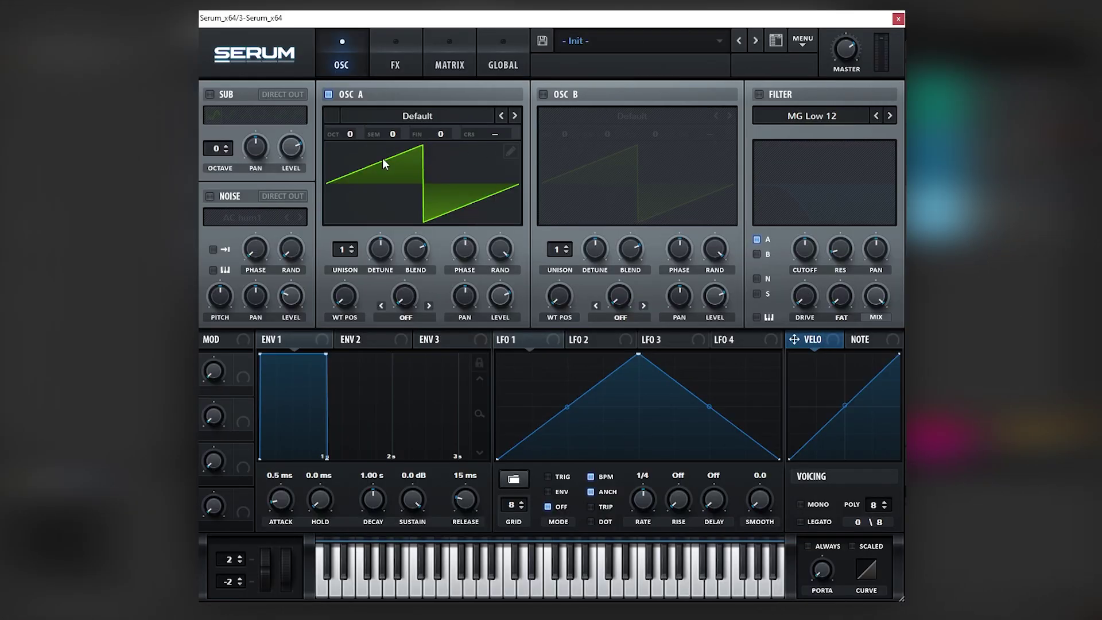
Load the Basic Shapes wavetable on Osc A and adjust its wavetable position
click(370, 118)
mouse_move(381, 160)
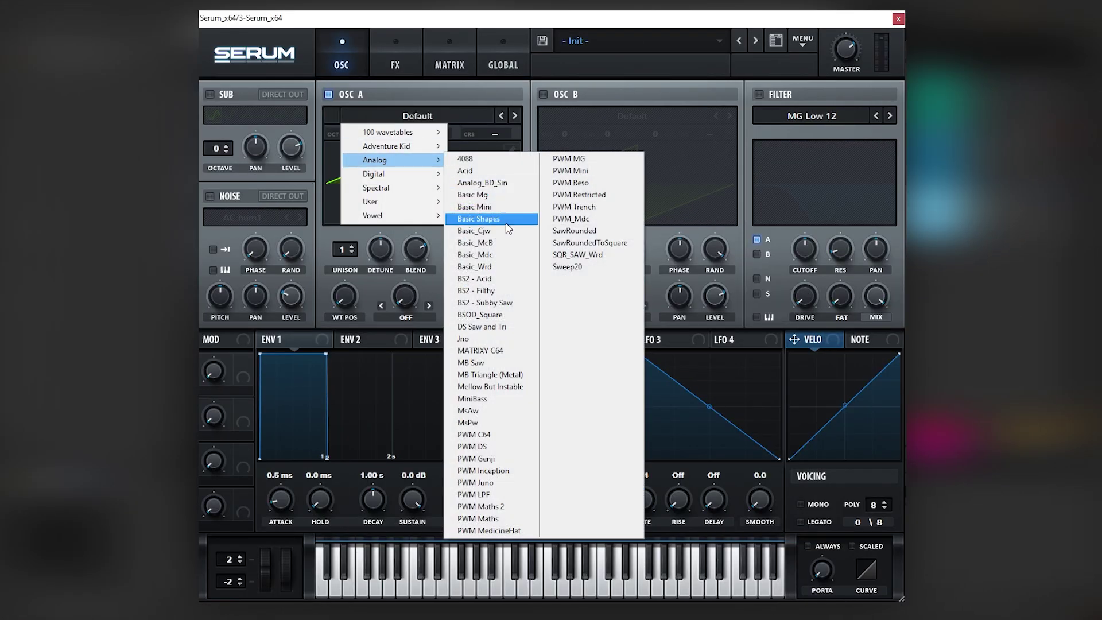
click(494, 217)
click(390, 118)
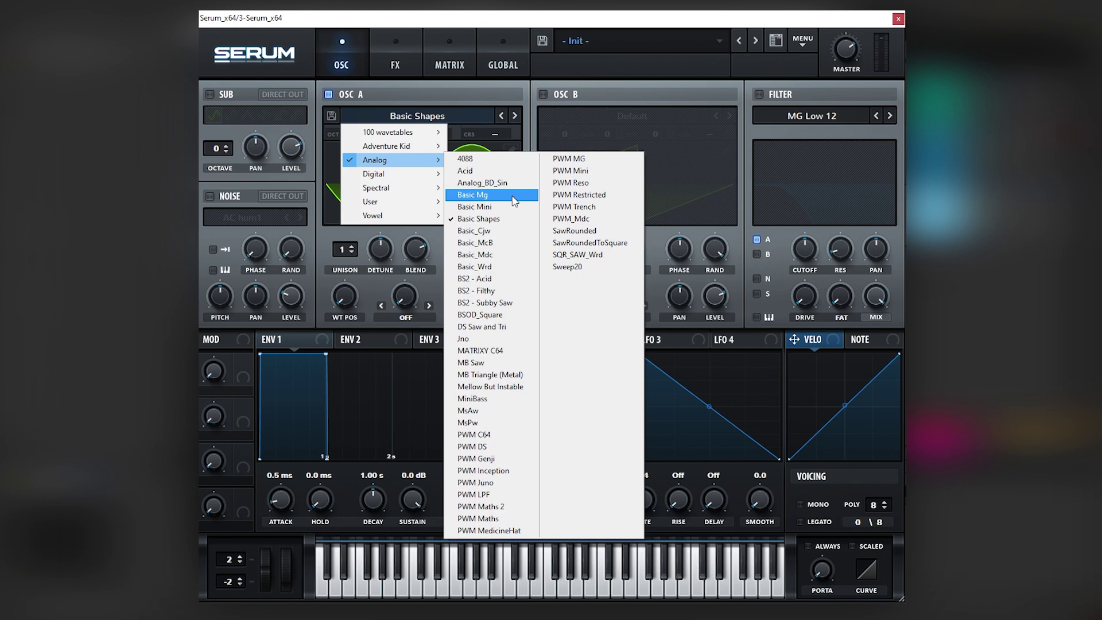
click(488, 218)
drag(345, 296, 345, 230)
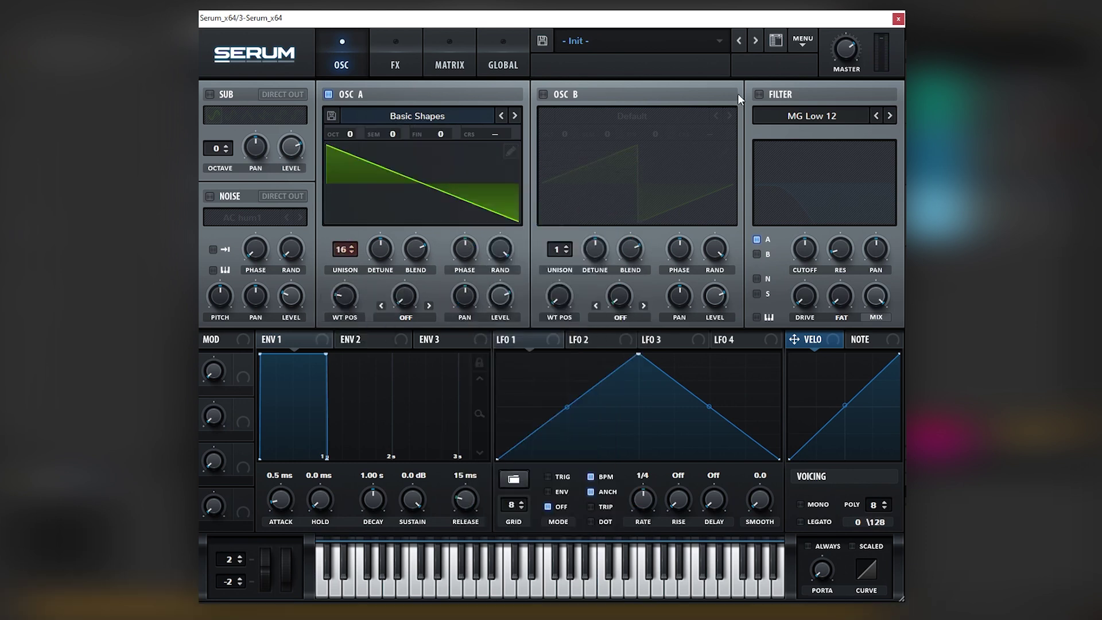
Enable the filter as MG Low 24 with cutoff around 185 Hz
click(758, 94)
drag(804, 247, 856, 188)
click(889, 116)
mouse_move(804, 248)
mouse_down()
mouse_move(803, 269)
mouse_move(811, 251)
mouse_up()
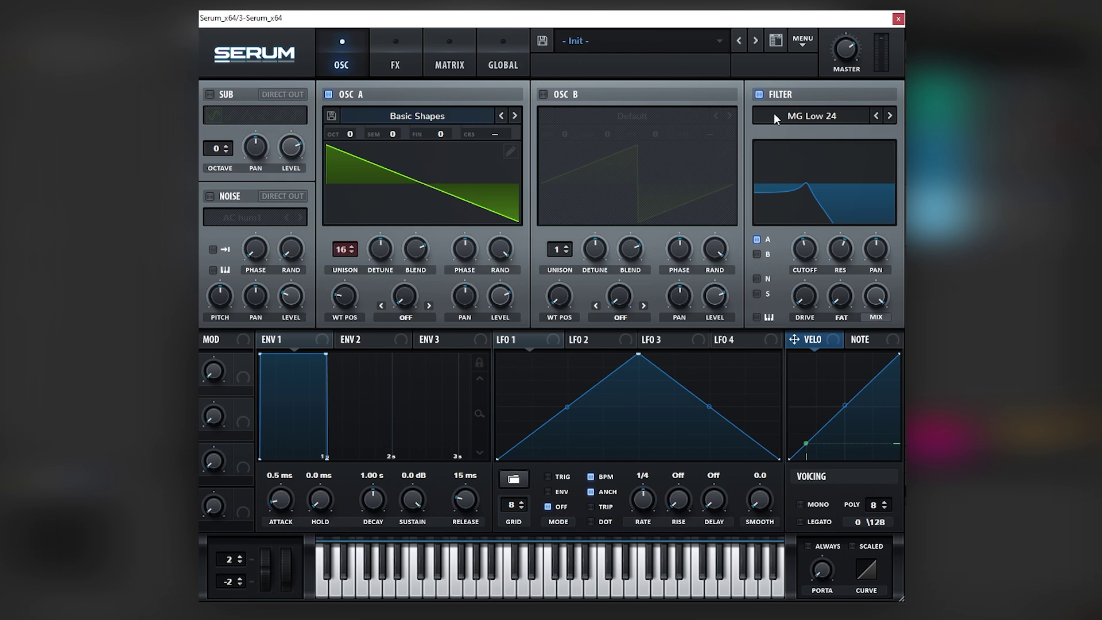
Reduce Osc A's unison to a single voice
click(417, 116)
mouse_move(373, 175)
click(484, 214)
drag(345, 249, 485, 248)
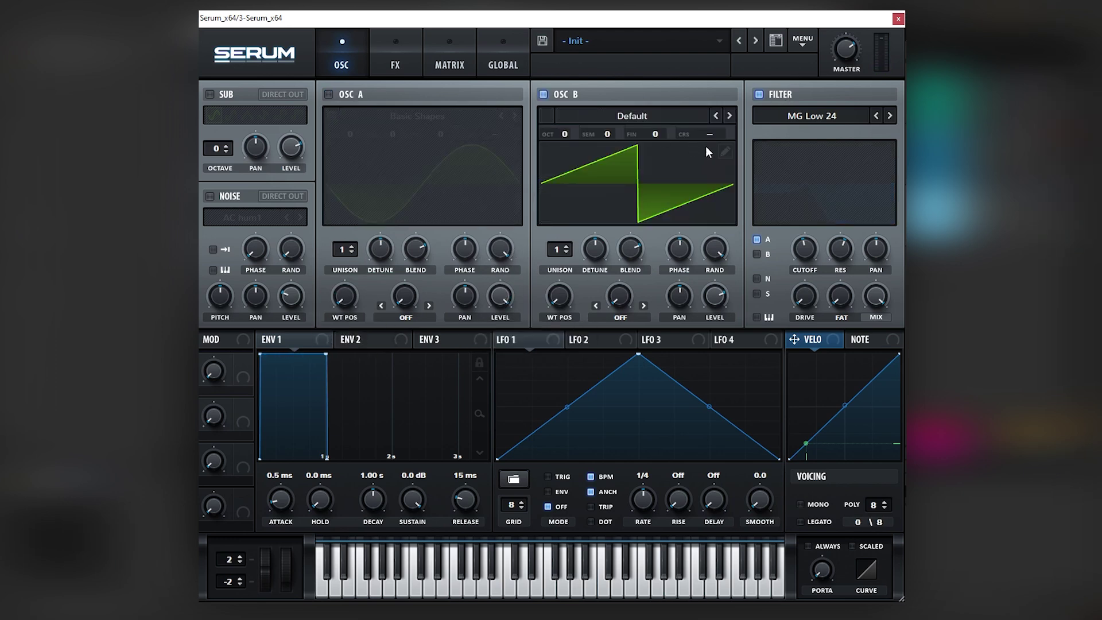
In Osc B's wavetable editor, clear frame 1 and draw descending harmonics in bins 2–6
click(724, 151)
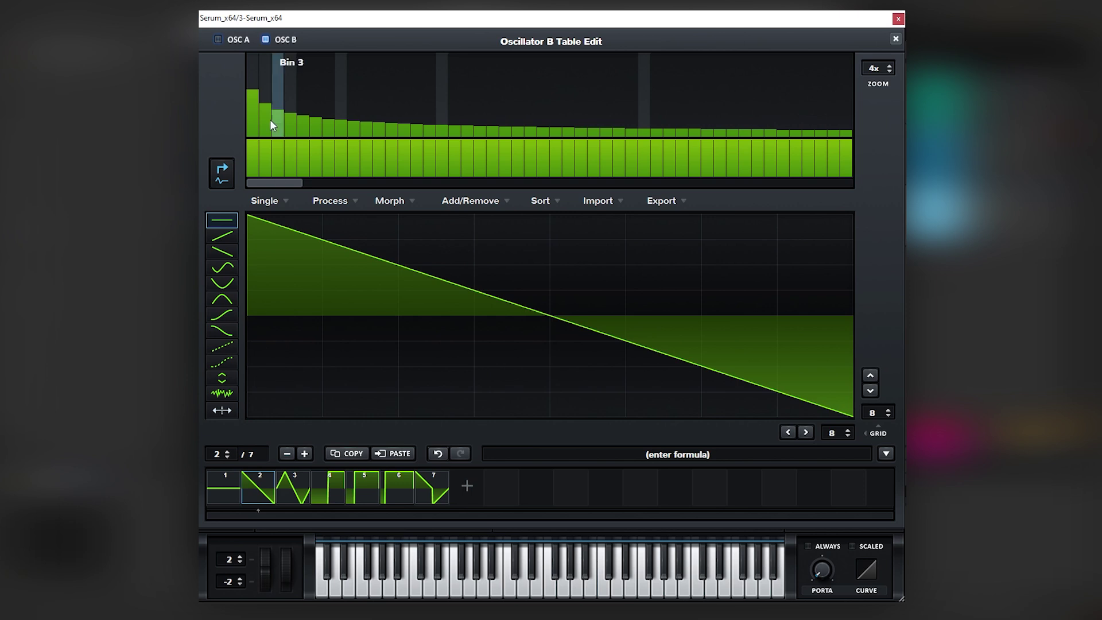
drag(252, 115, 245, 190)
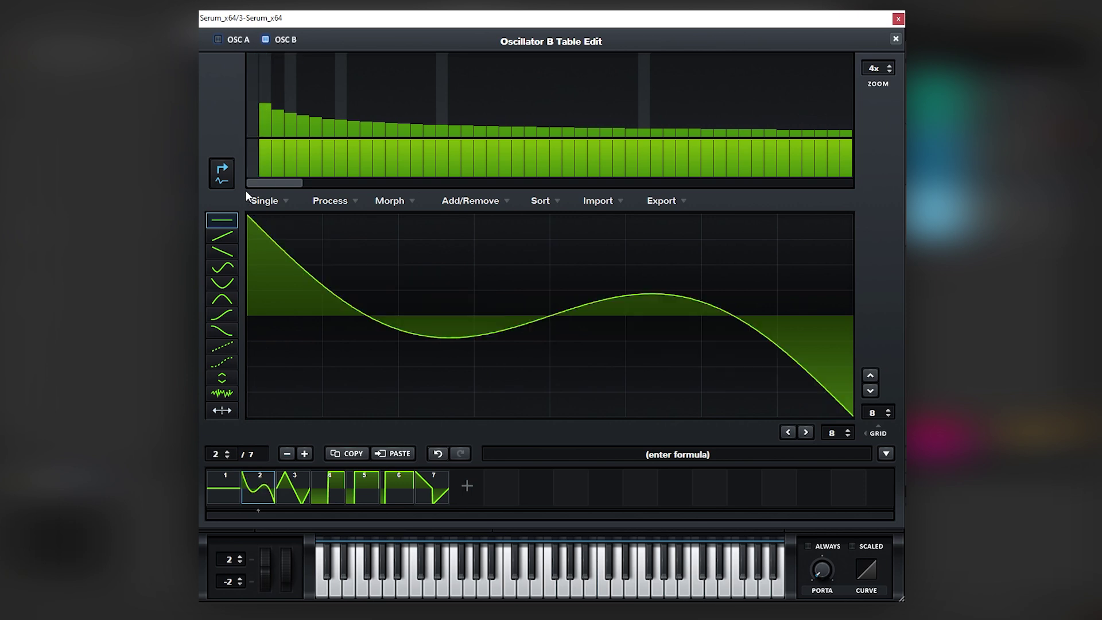
click(224, 488)
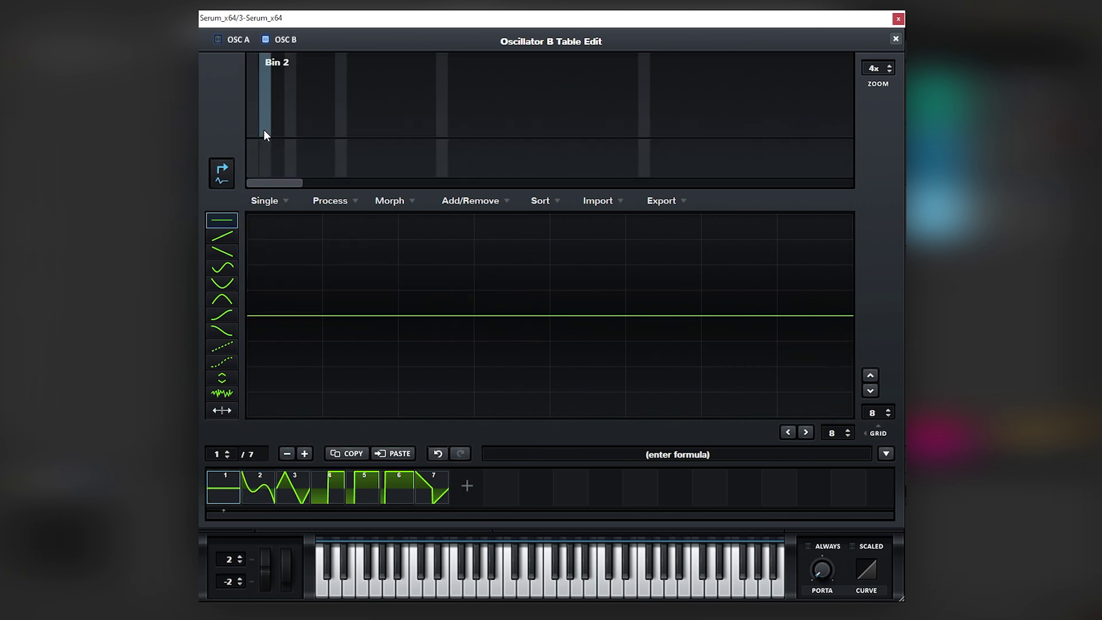
click(266, 57)
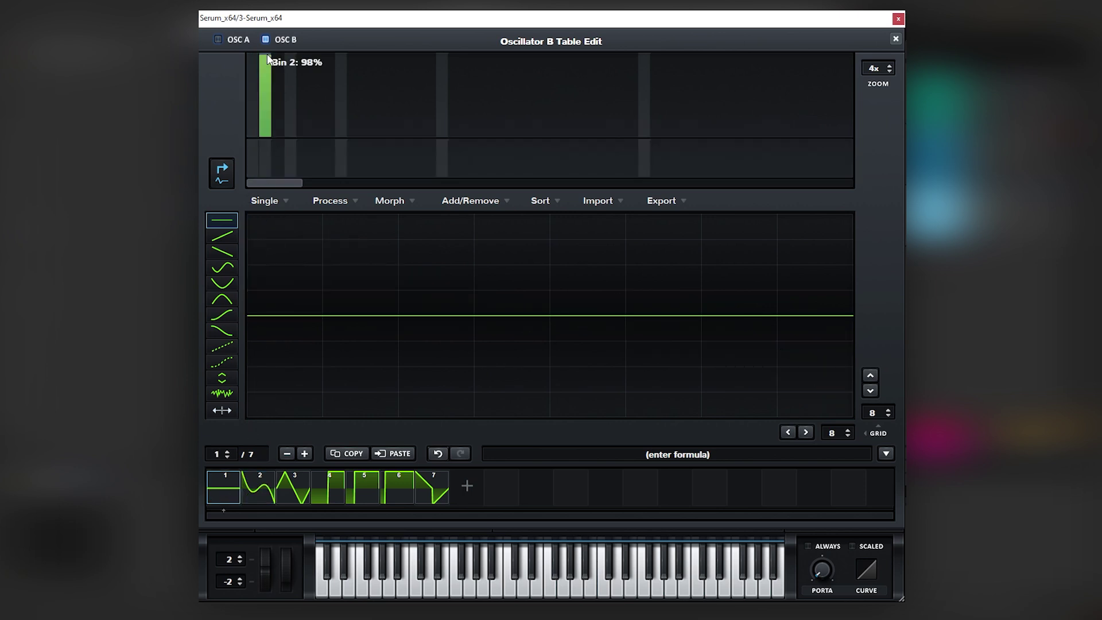
mouse_move(270, 55)
mouse_down()
mouse_move(326, 104)
mouse_move(349, 95)
mouse_move(381, 121)
mouse_move(450, 146)
mouse_move(438, 143)
mouse_up()
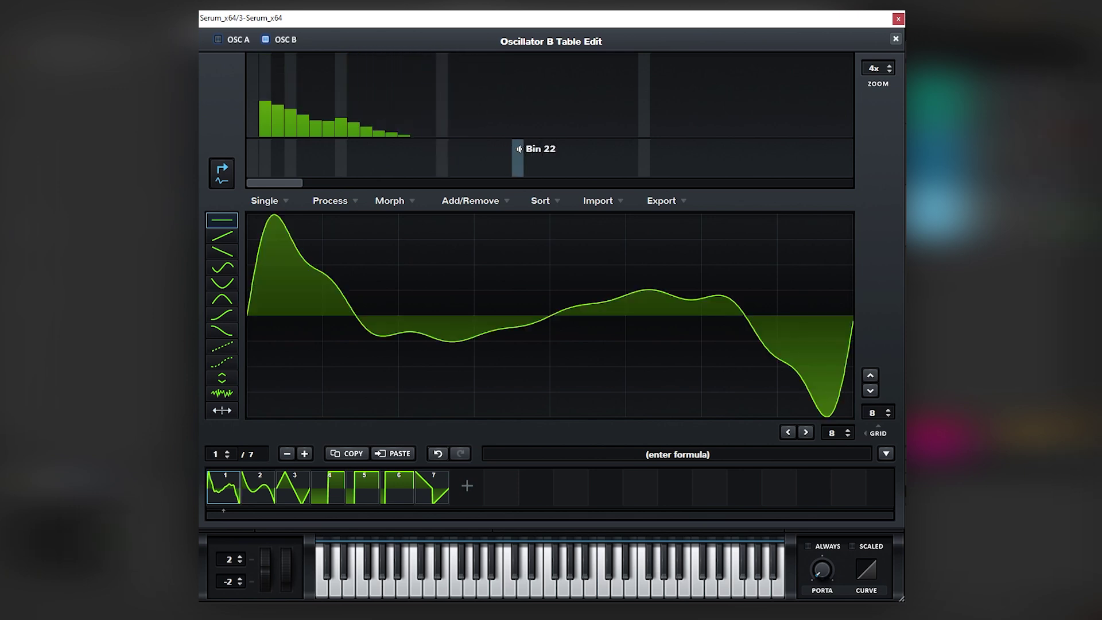
click(896, 39)
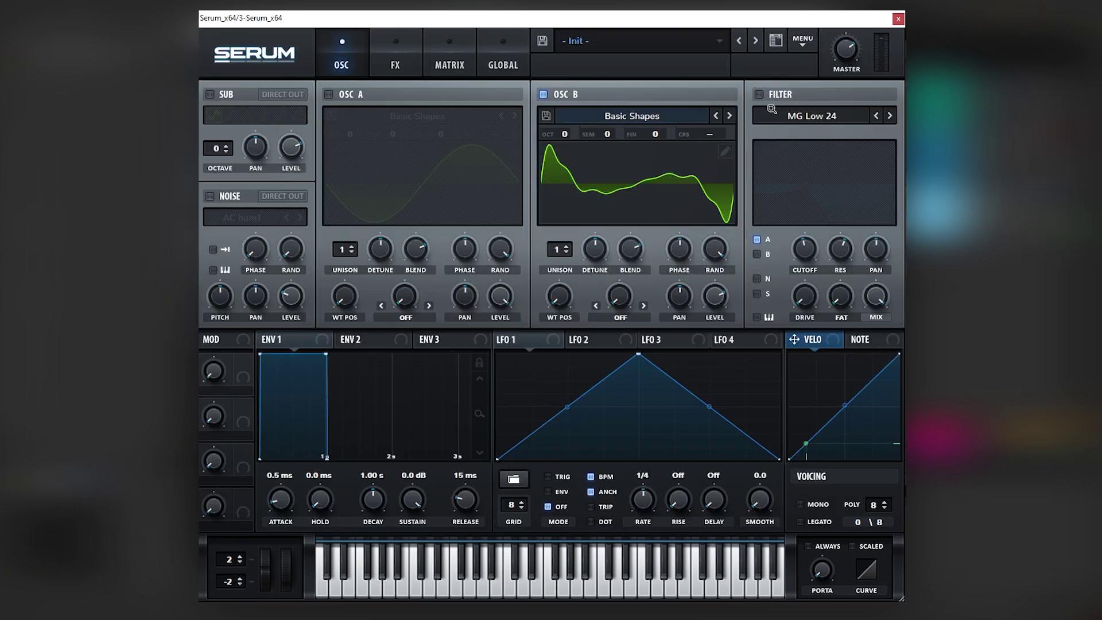
Route the filter to Osc B at about 322 Hz cutoff, modulated by LFO 1
click(763, 255)
drag(800, 251, 815, 255)
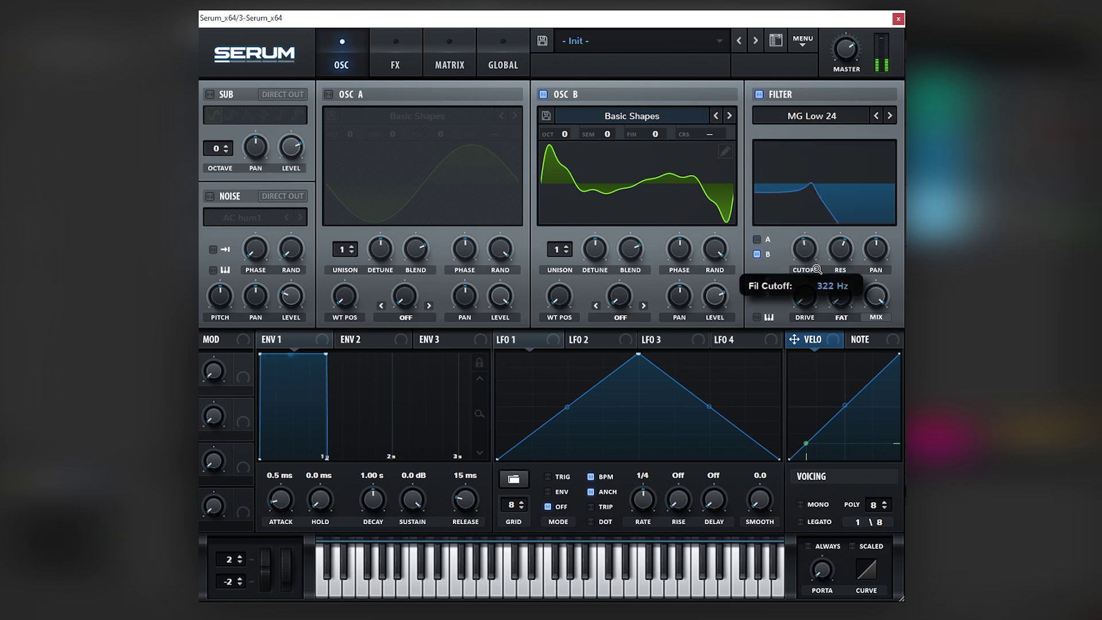
drag(500, 339, 800, 239)
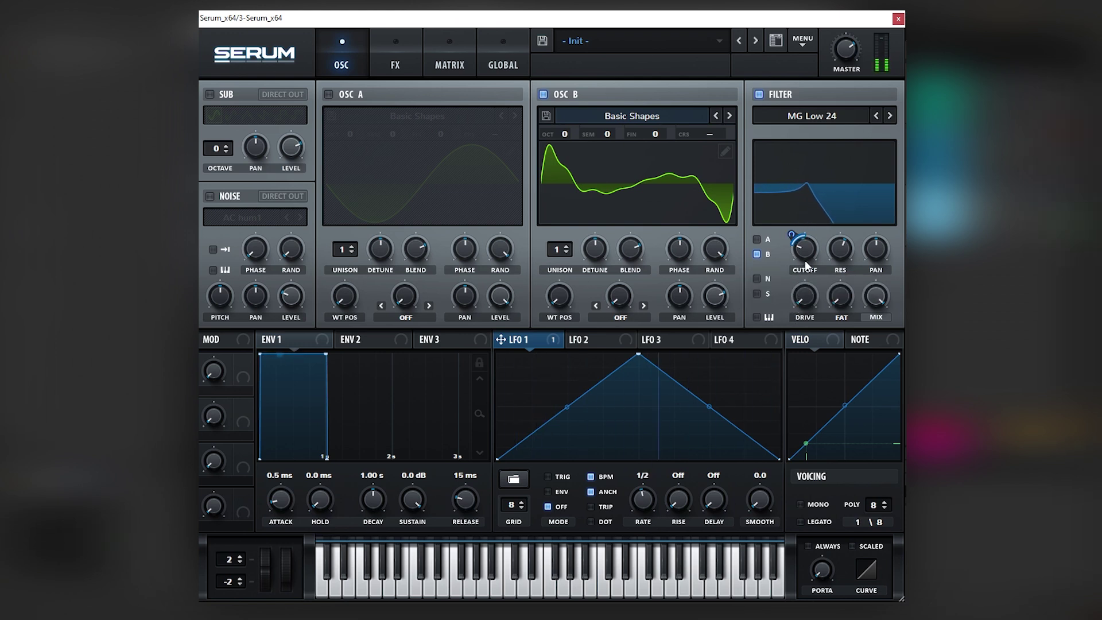
Move LFO 1's peak right with a curved fall, and raise Osc B unison to 8
drag(639, 355, 685, 354)
drag(732, 407, 732, 421)
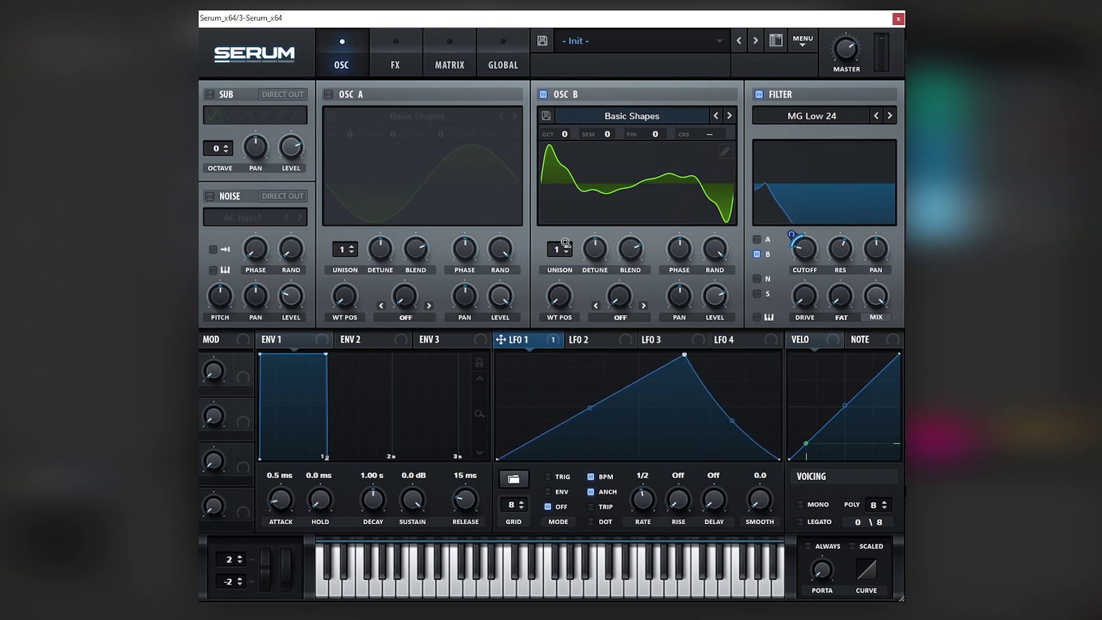
drag(556, 249, 556, 227)
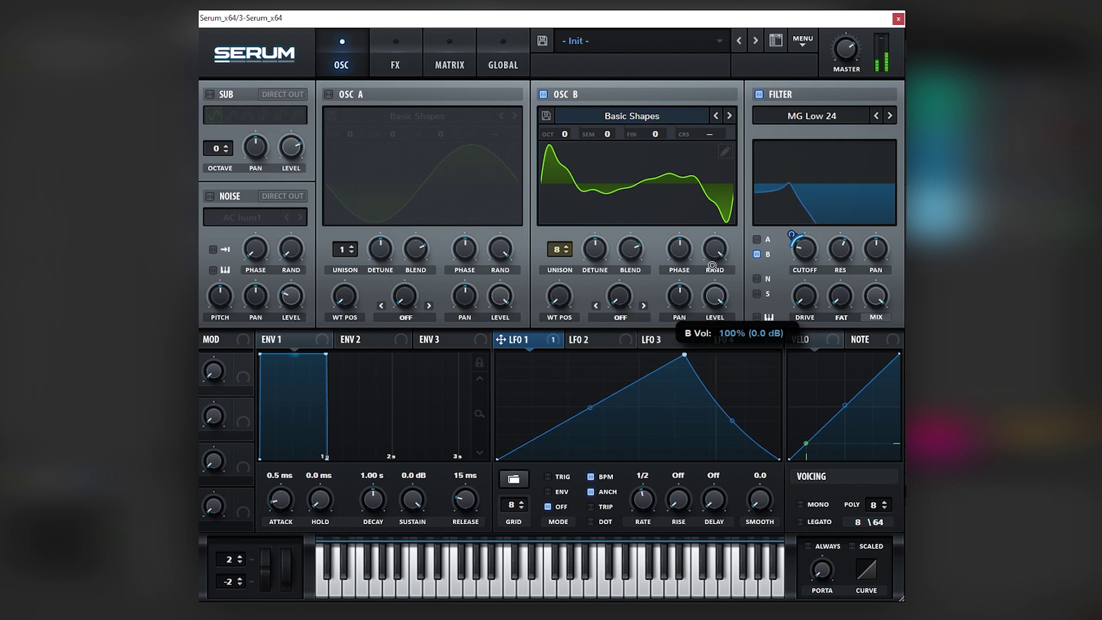
Turn on Osc A and give ENV 1 a 71 ms attack and 94 ms release
click(353, 95)
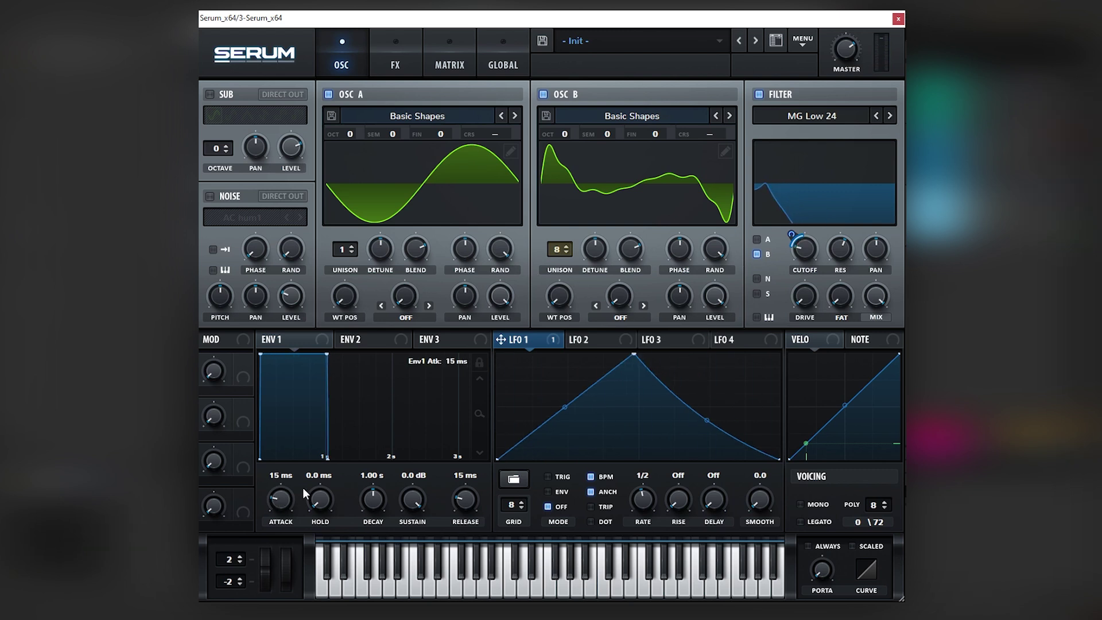
drag(280, 498, 354, 493)
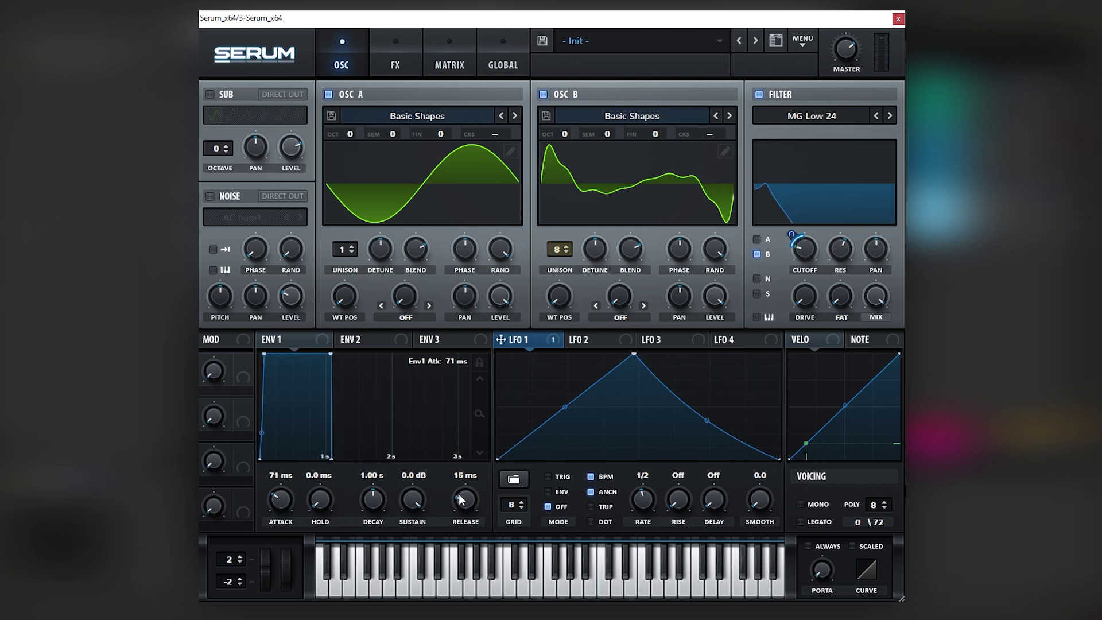
drag(462, 499, 466, 491)
Reshape LFO 1 into a rounded arc by bending both its rising and falling curves
drag(634, 354, 639, 329)
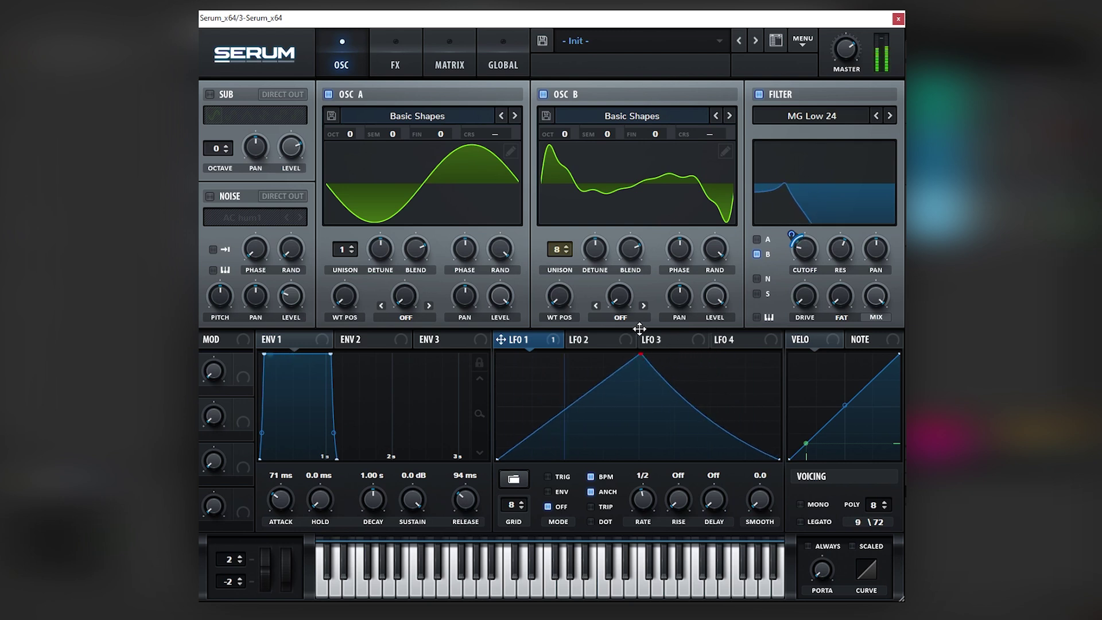
drag(715, 419, 722, 392)
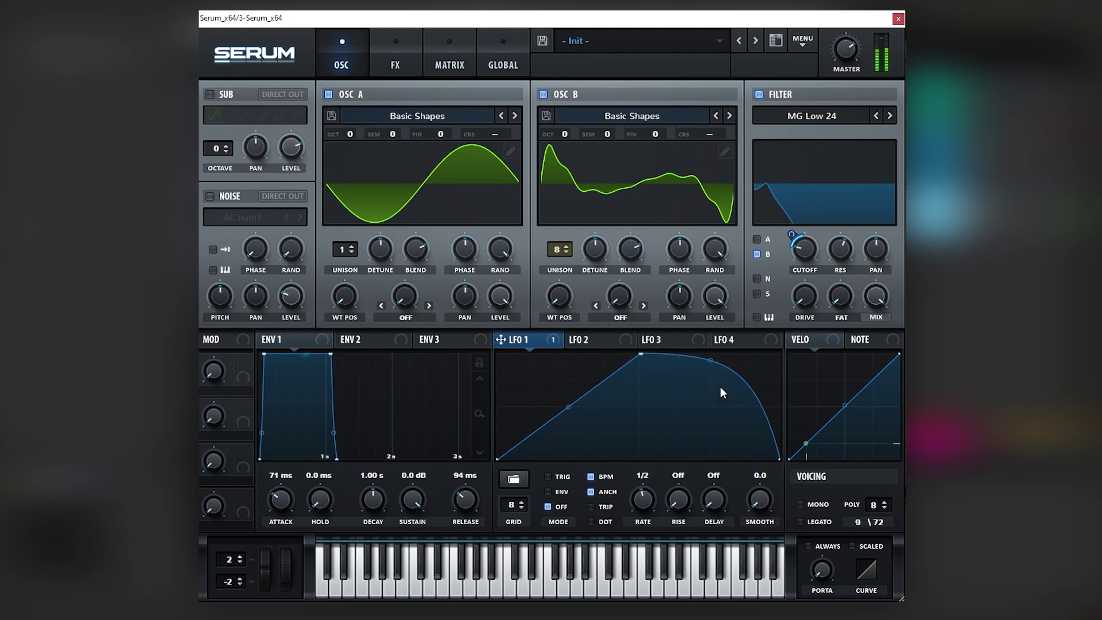
drag(571, 403, 568, 363)
drag(714, 357, 711, 396)
Lower the Hyper mix and enable Tube distortion and a single-band compressor
mouse_move(795, 237)
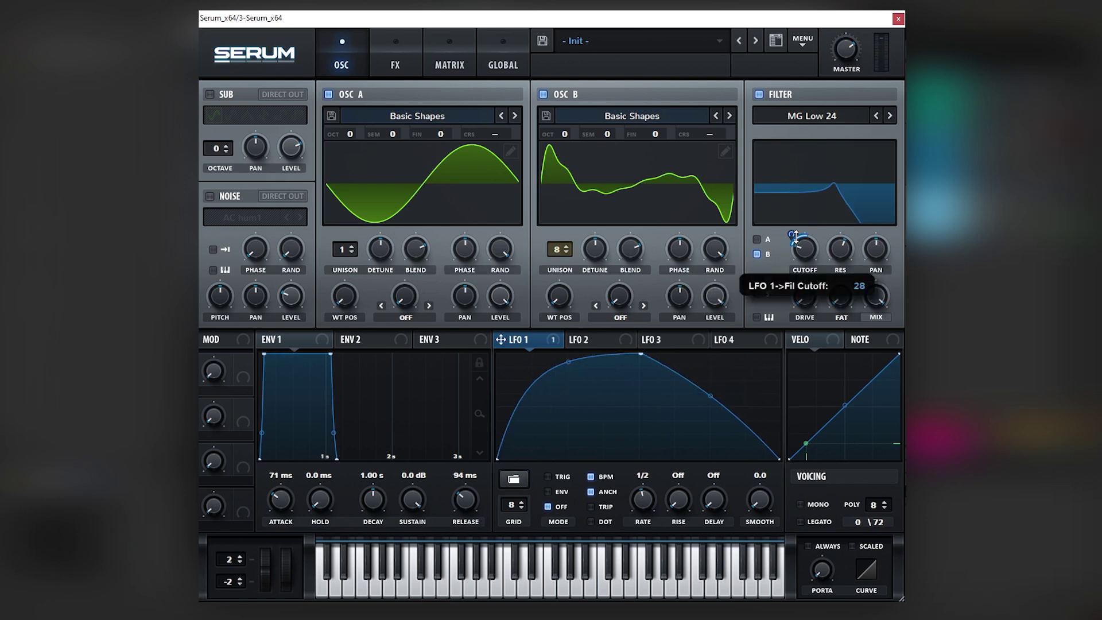
click(396, 62)
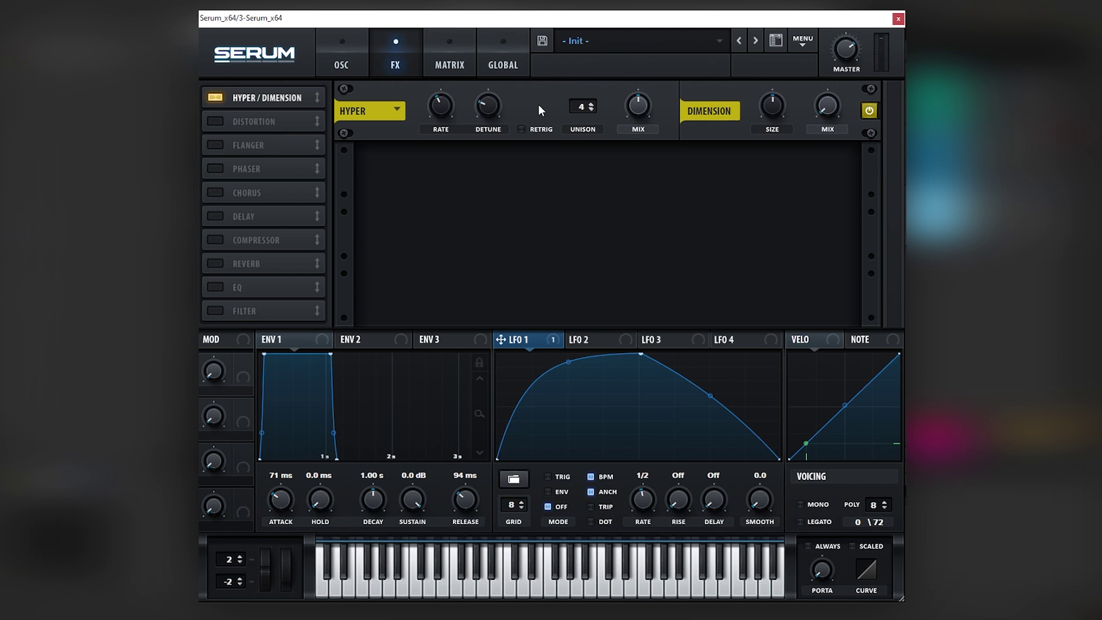
drag(638, 105, 637, 123)
click(215, 121)
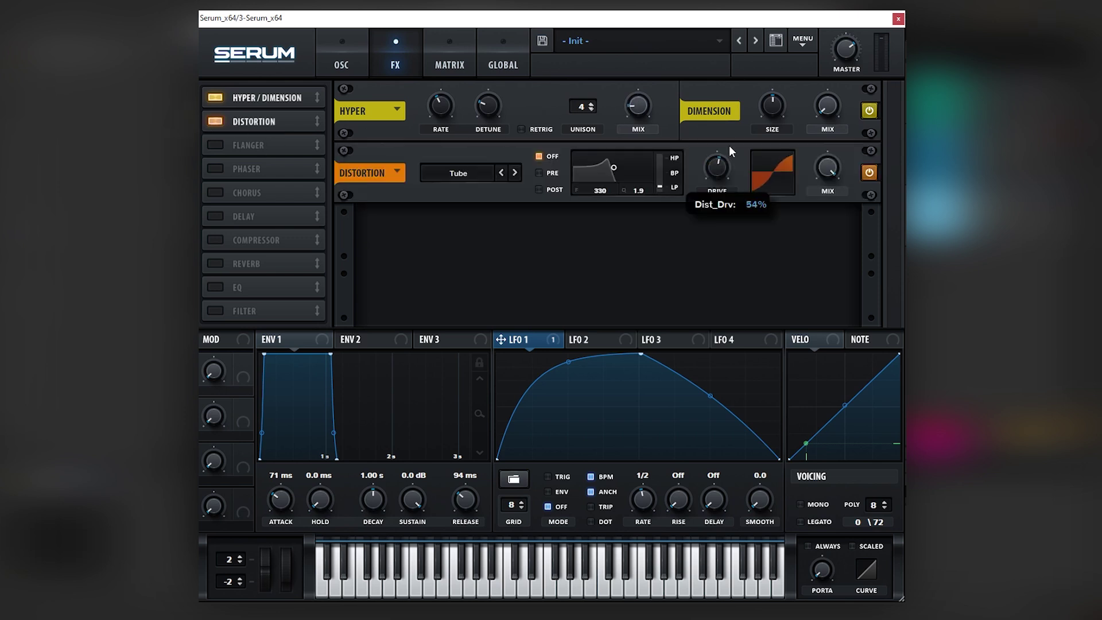
click(215, 240)
click(688, 251)
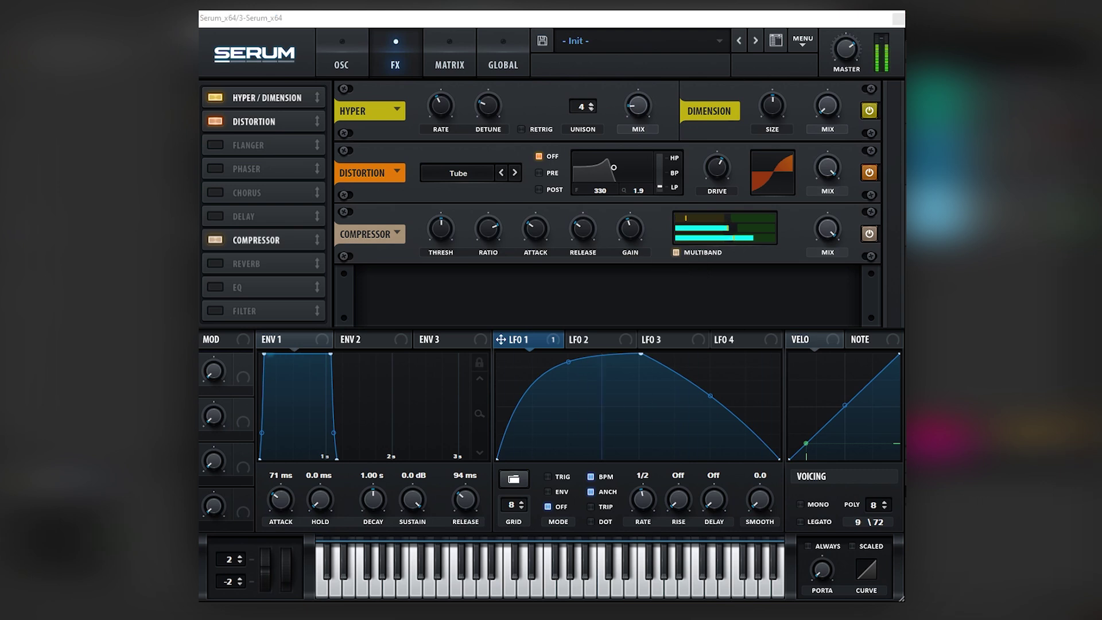
click(676, 252)
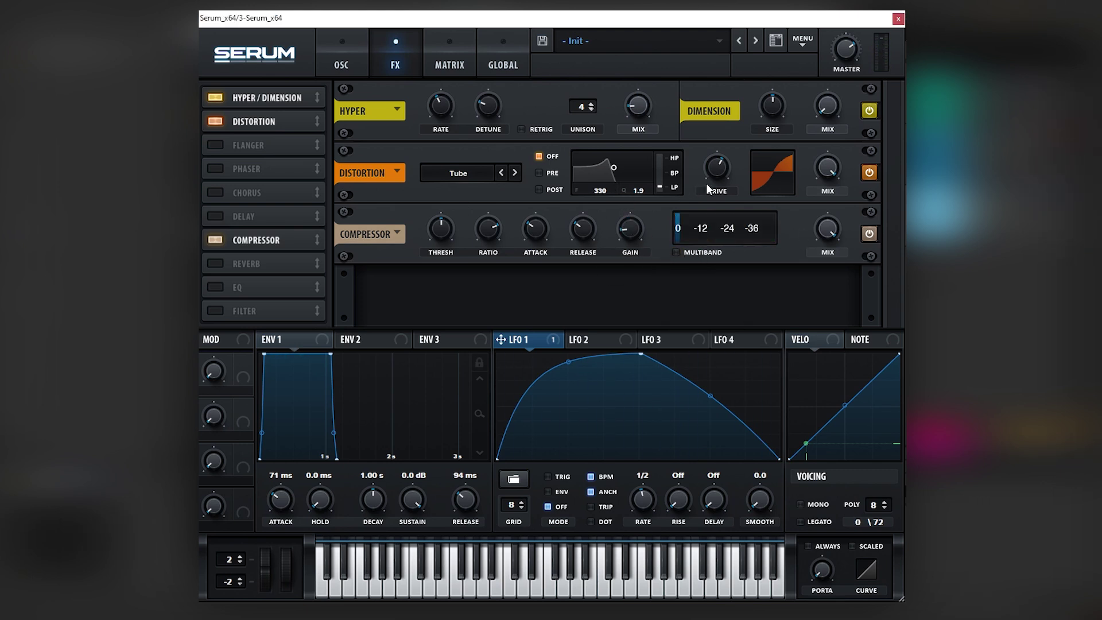
Raise compressor gain to 8.3 dB and move LFO 1's peak later with a concave rise
mouse_move(631, 231)
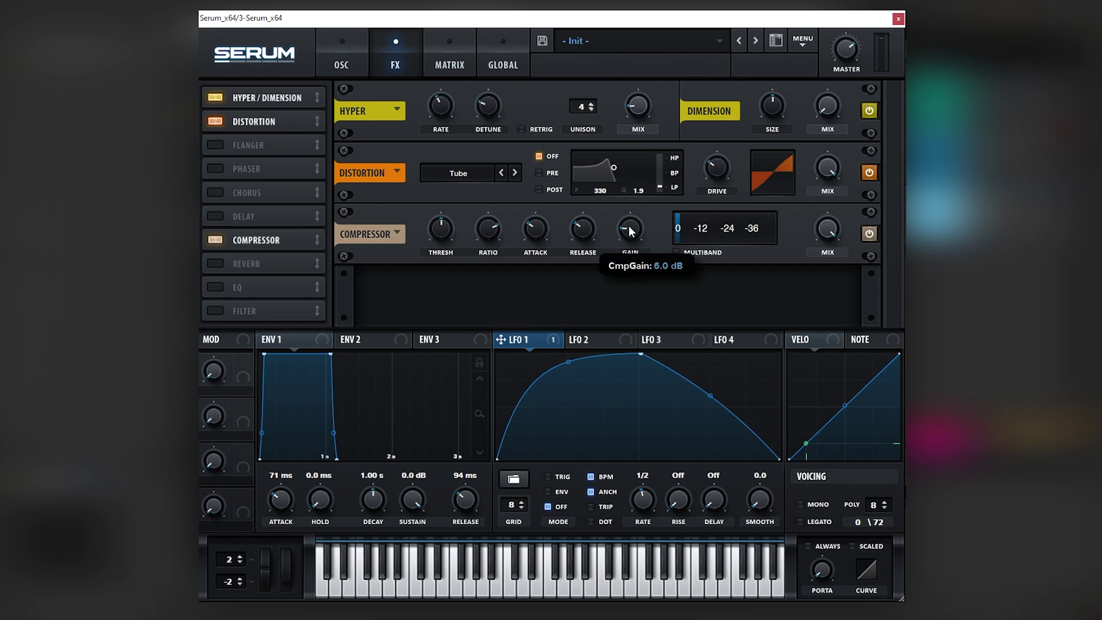
scroll(631, 227, up, 2)
drag(568, 363, 576, 396)
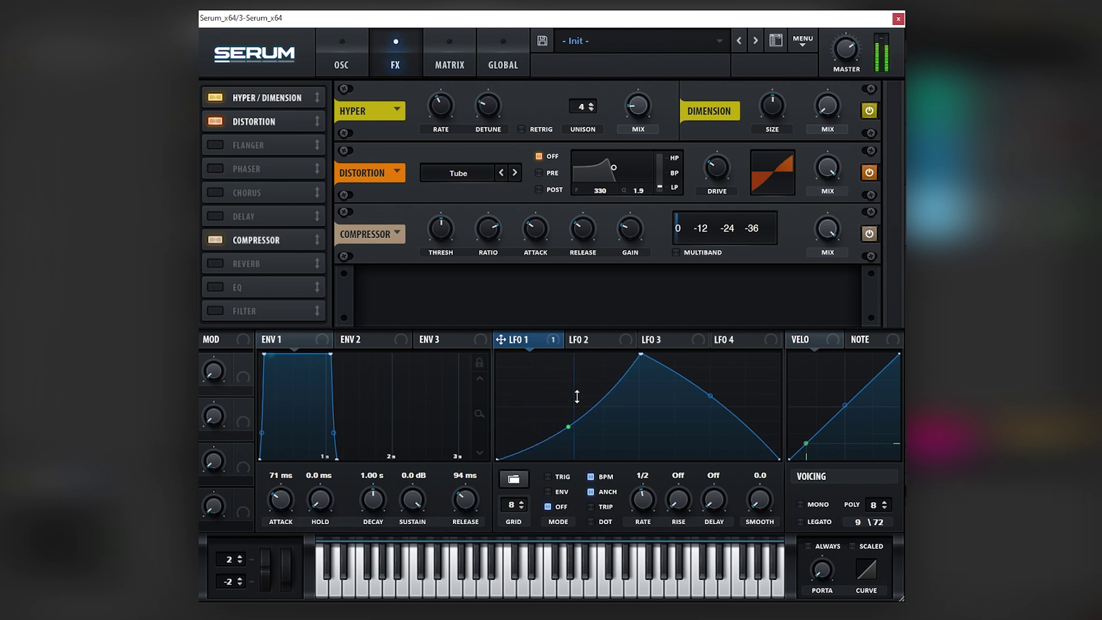
drag(642, 355, 717, 354)
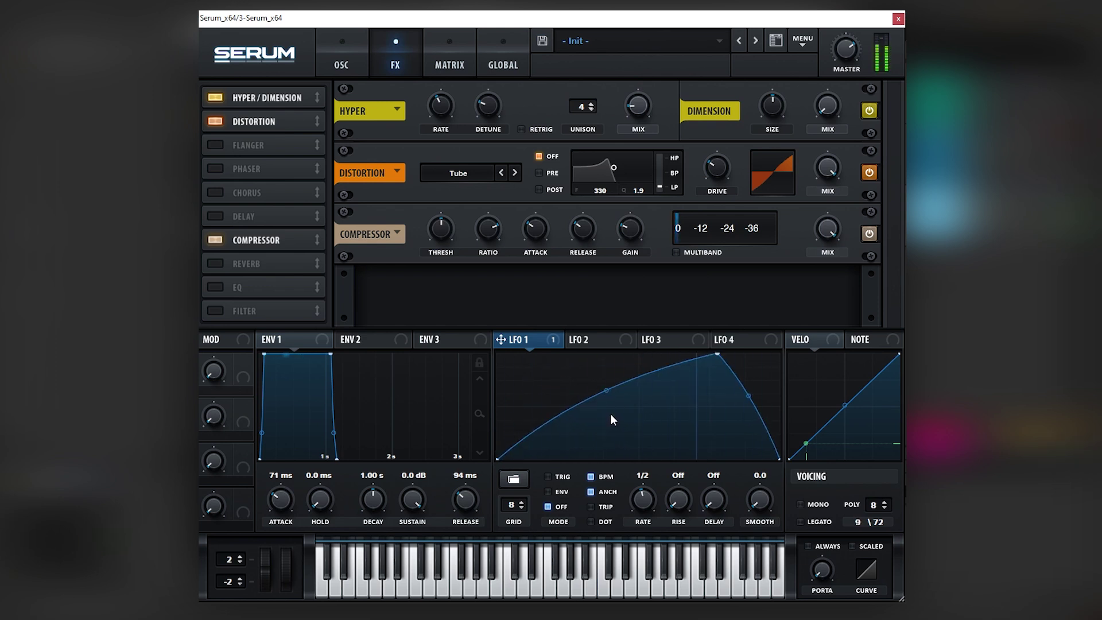
Add an EQ with a peaking low band whose frequency is lightly modulated by LFO 1
click(216, 287)
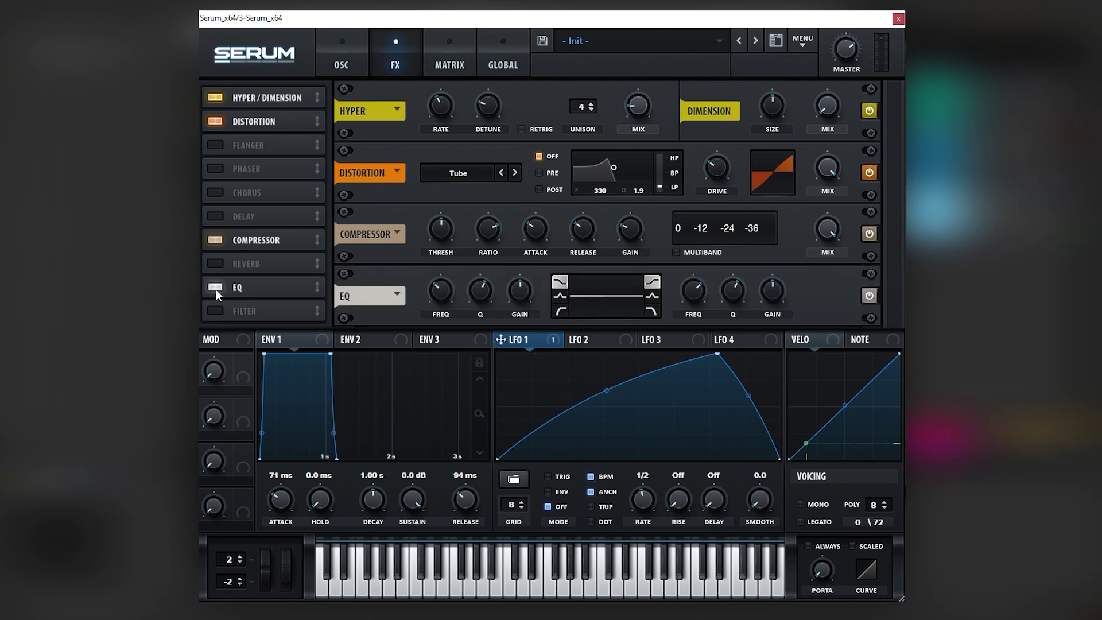
click(555, 300)
drag(428, 289, 441, 294)
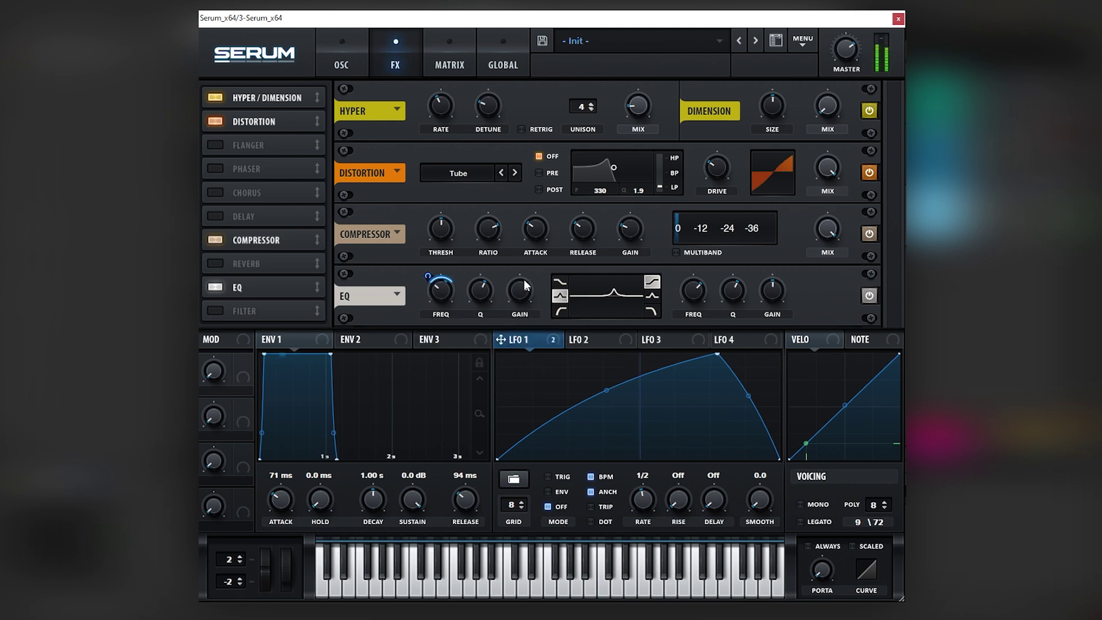
drag(436, 293, 436, 296)
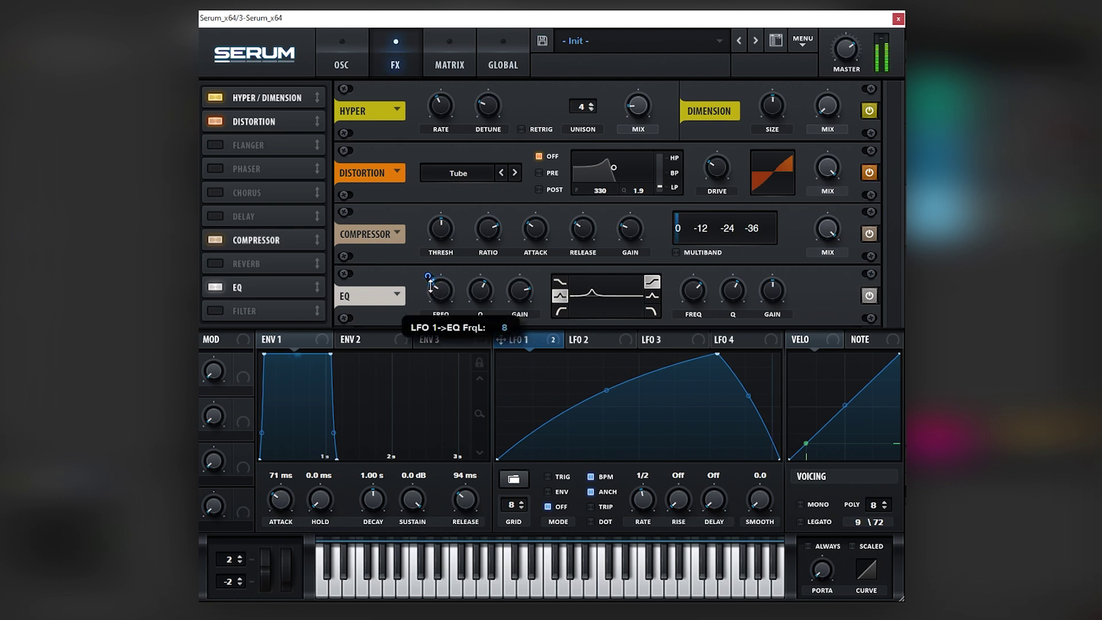
mouse_move(439, 301)
mouse_move(511, 313)
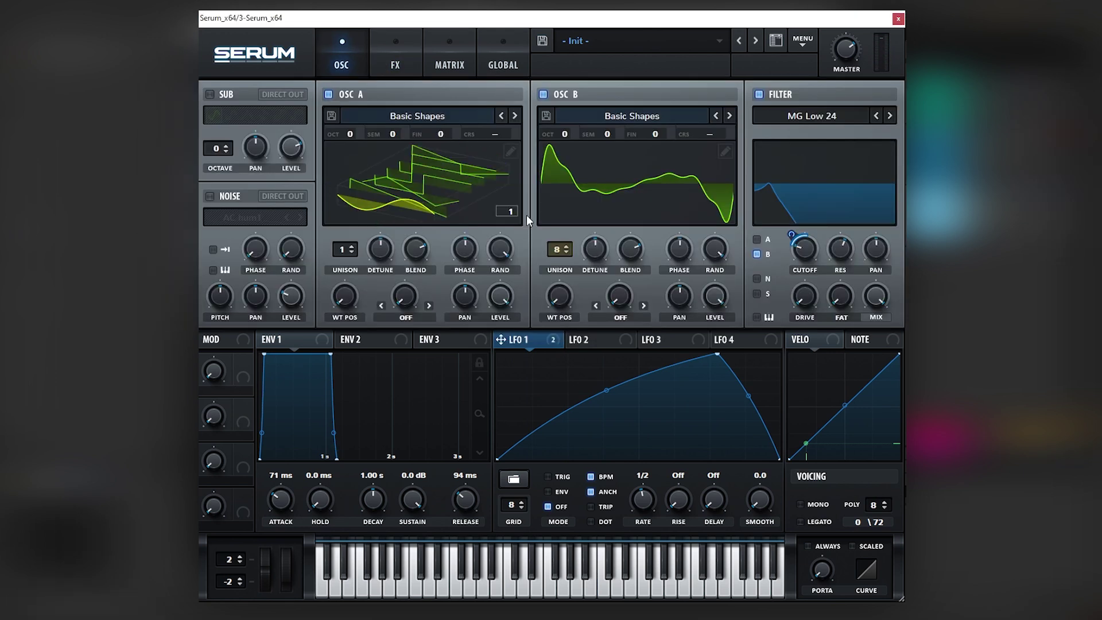
Toggle Osc A's wavetable display view
click(507, 179)
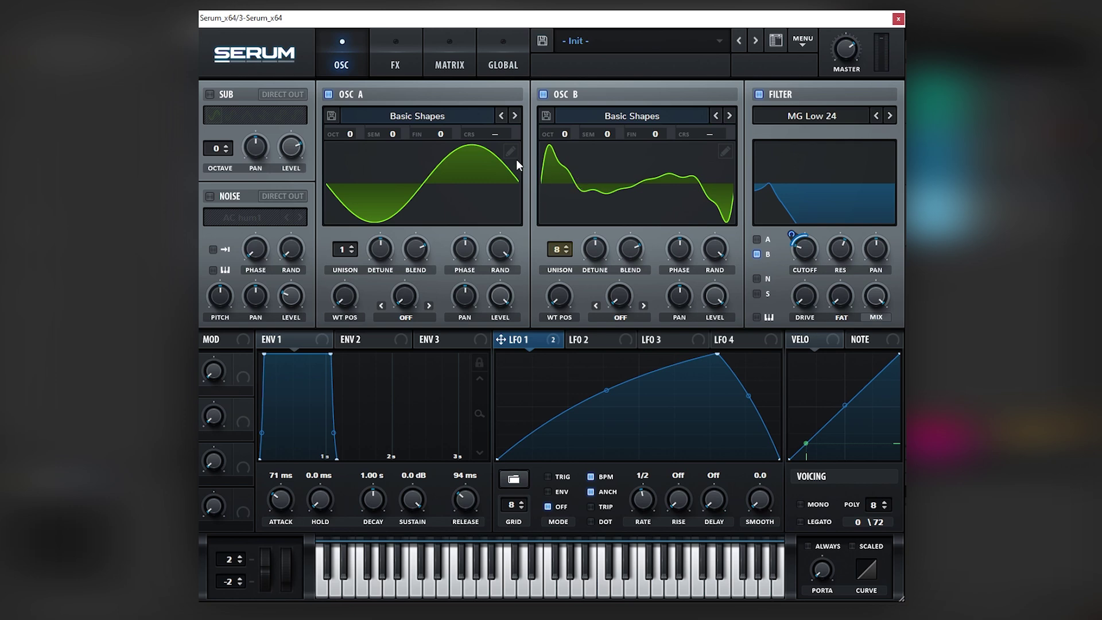
Close Osc B's wavetable editor to return to the main oscillator page with its custom waveform
double_click(600, 182)
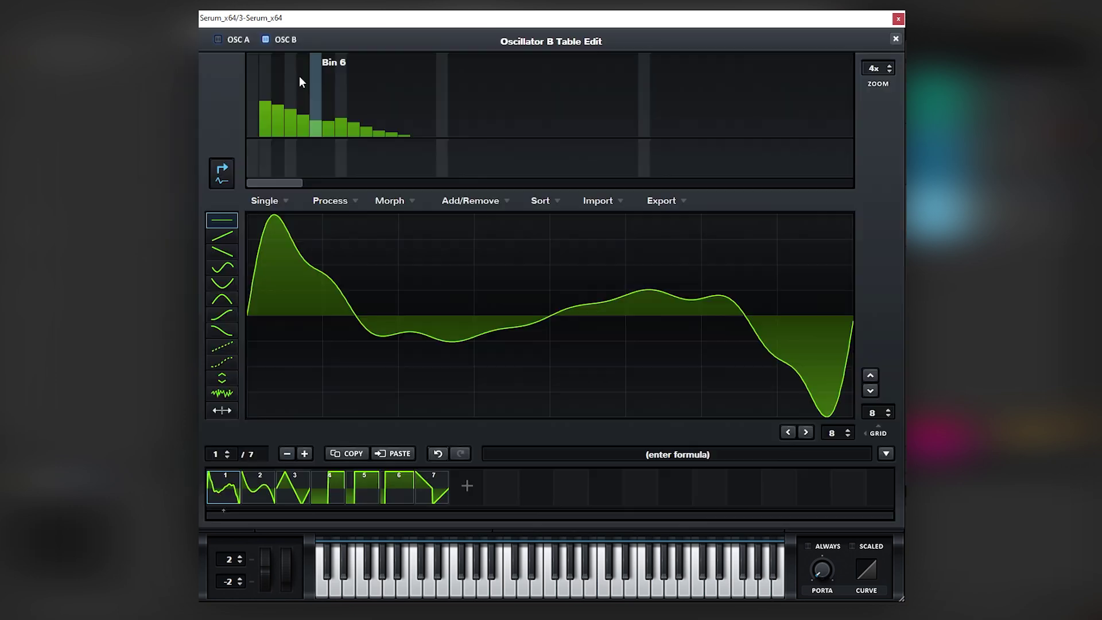
click(878, 66)
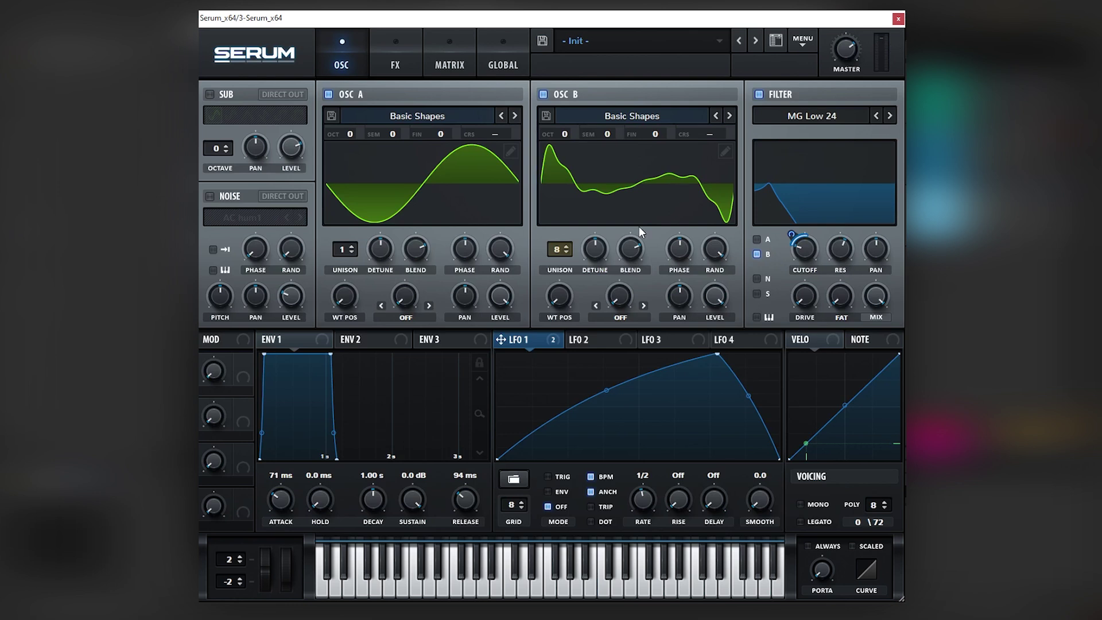